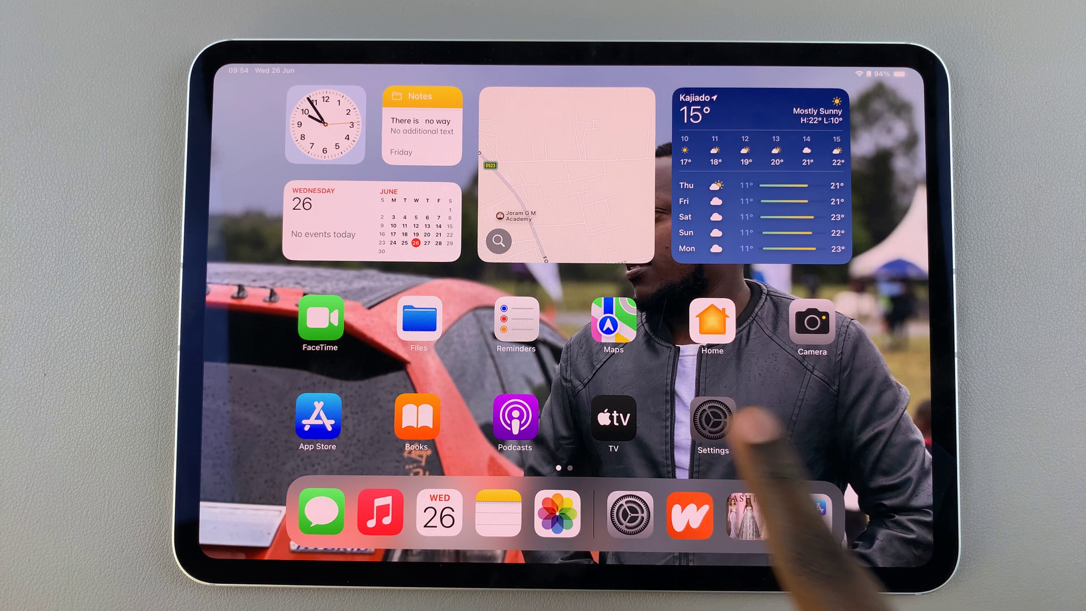
- Launch Settings and go to General > iPad Storage
left_click(712, 420)
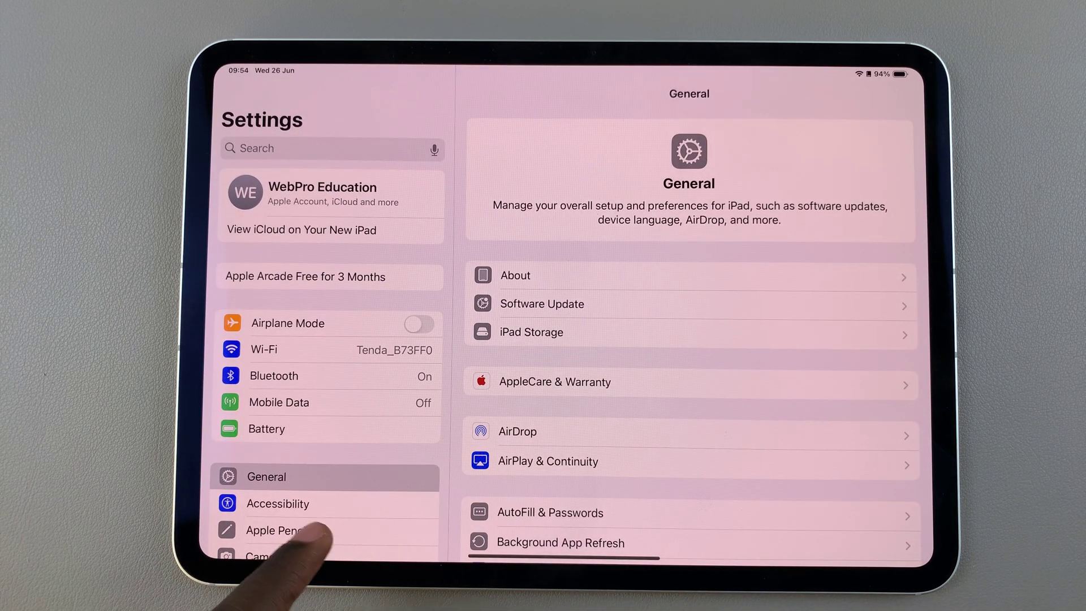
scroll(322, 535, "down", 5)
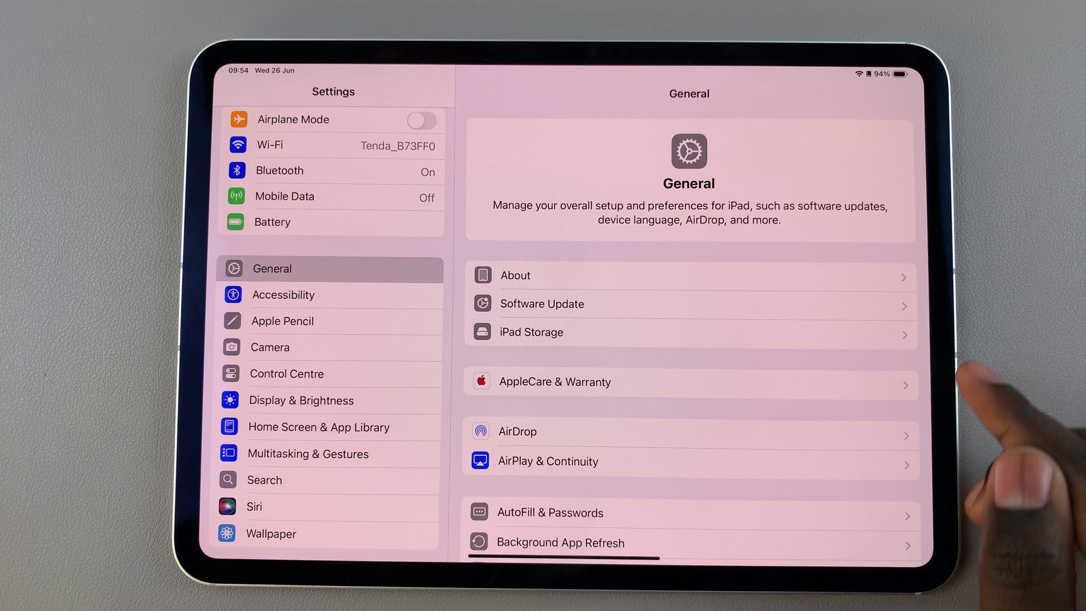
left_click(891, 332)
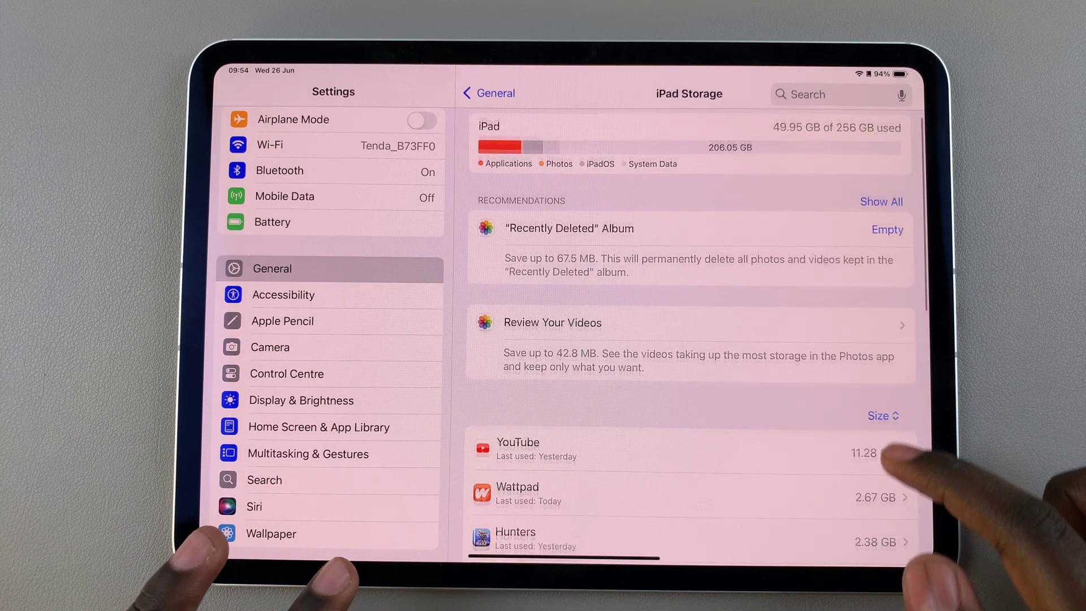
scroll(921, 556, "down", 3)
scroll(912, 538, "down", 3)
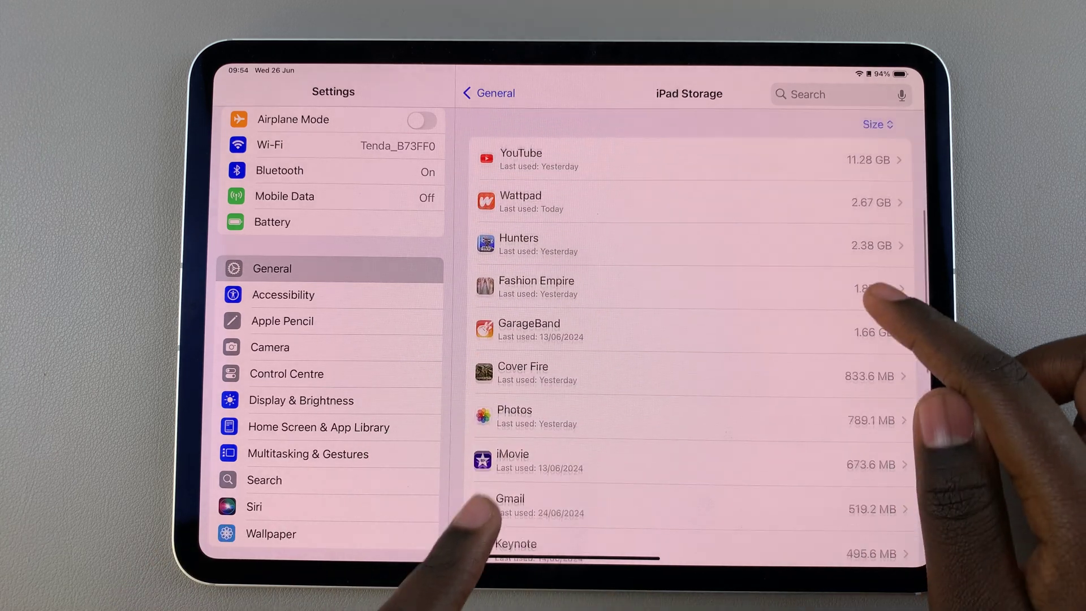
scroll(890, 382, "down", 2)
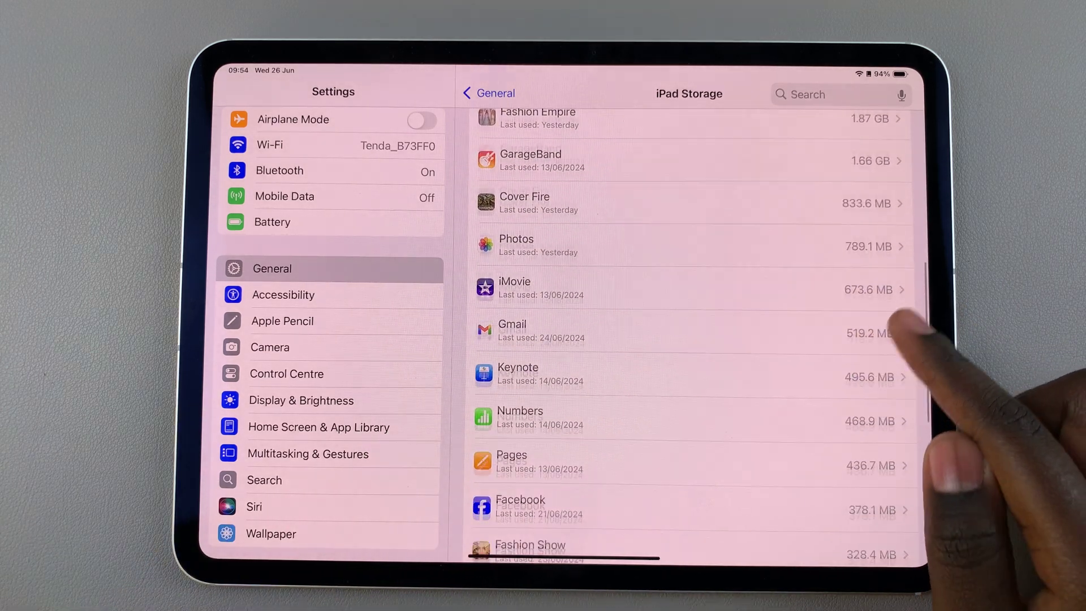
scroll(873, 365, "down", 3)
scroll(874, 365, "down", 4)
scroll(857, 403, "up", 2)
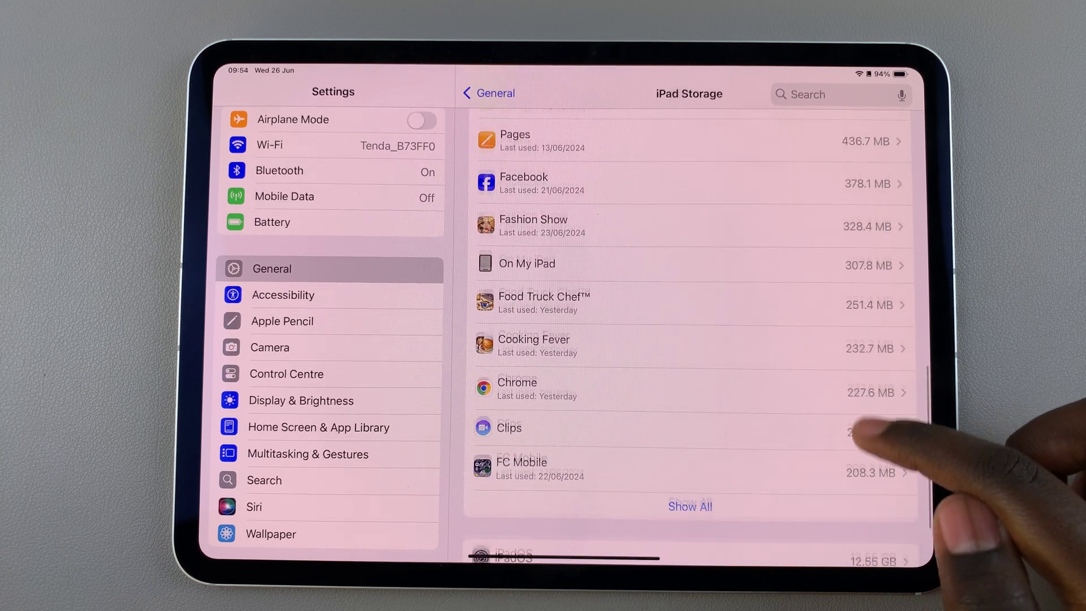
scroll(933, 365, "down", 1)
- Show all installed apps and open FC Mobile's storage details page
left_click(696, 443)
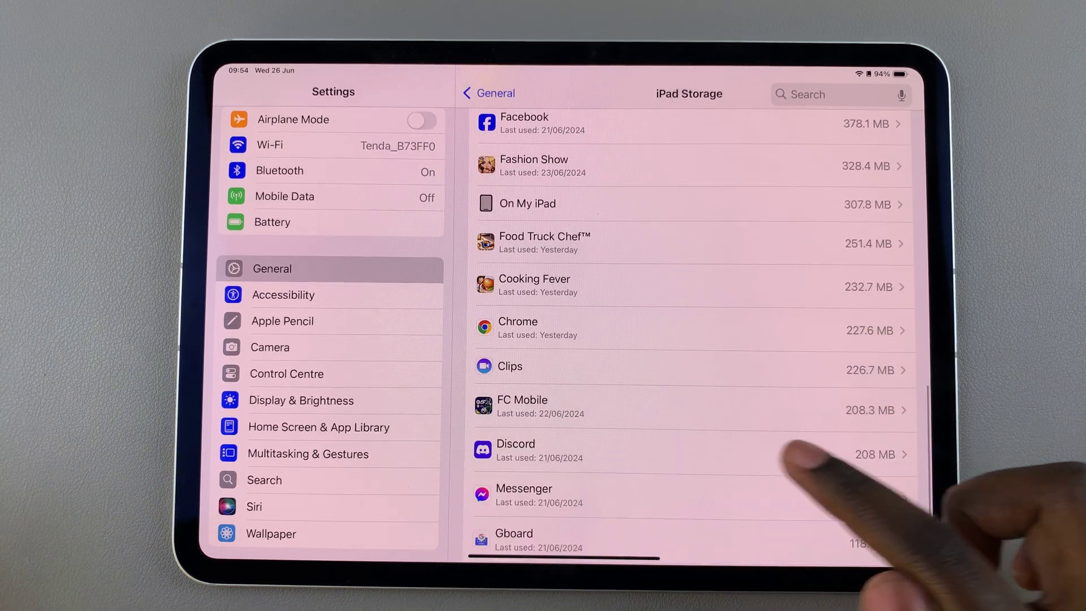
scroll(860, 433, "down", 2)
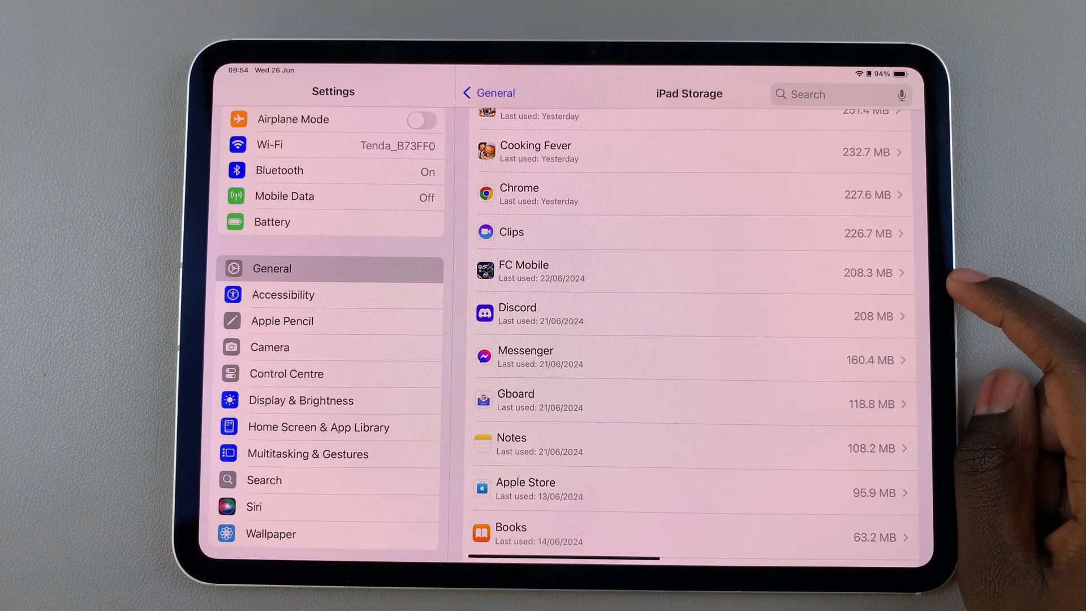
left_click(890, 272)
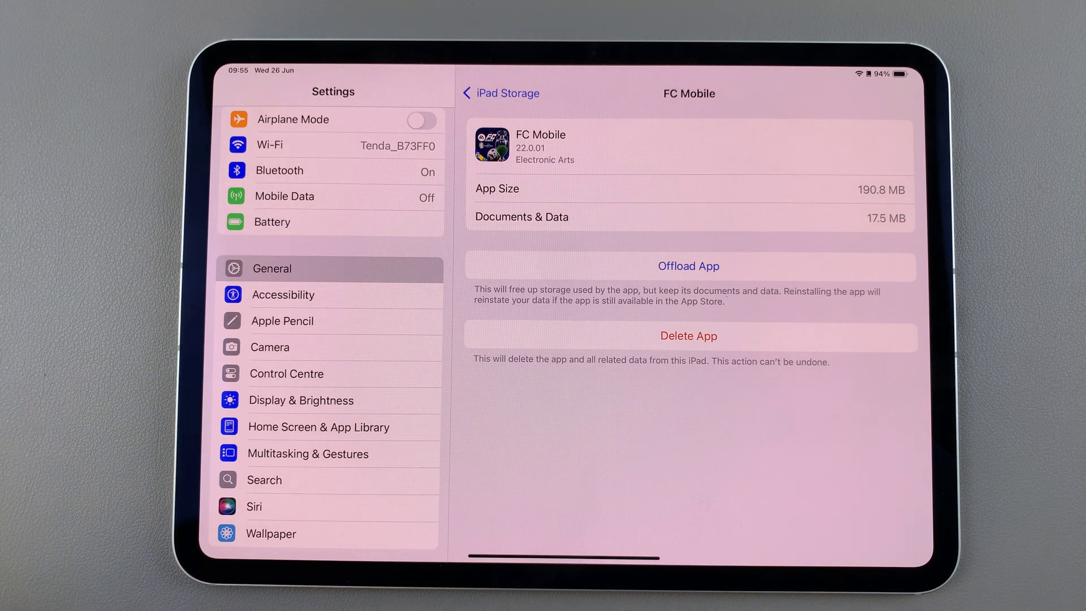
- Offload FC Mobile, keeping its 208.3 MB of documents and data
left_click(713, 267)
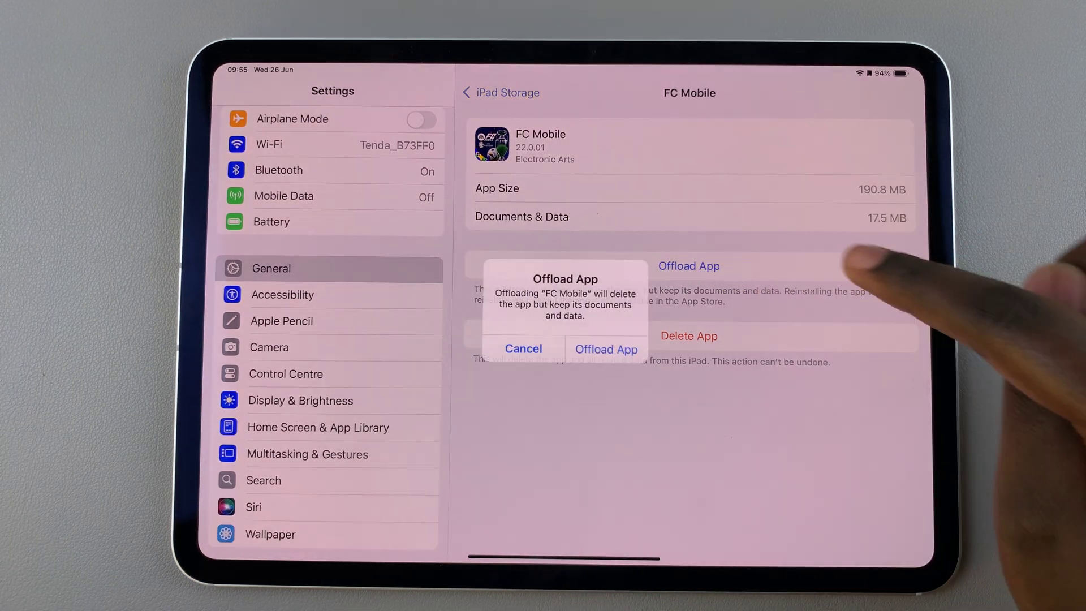
left_click(605, 346)
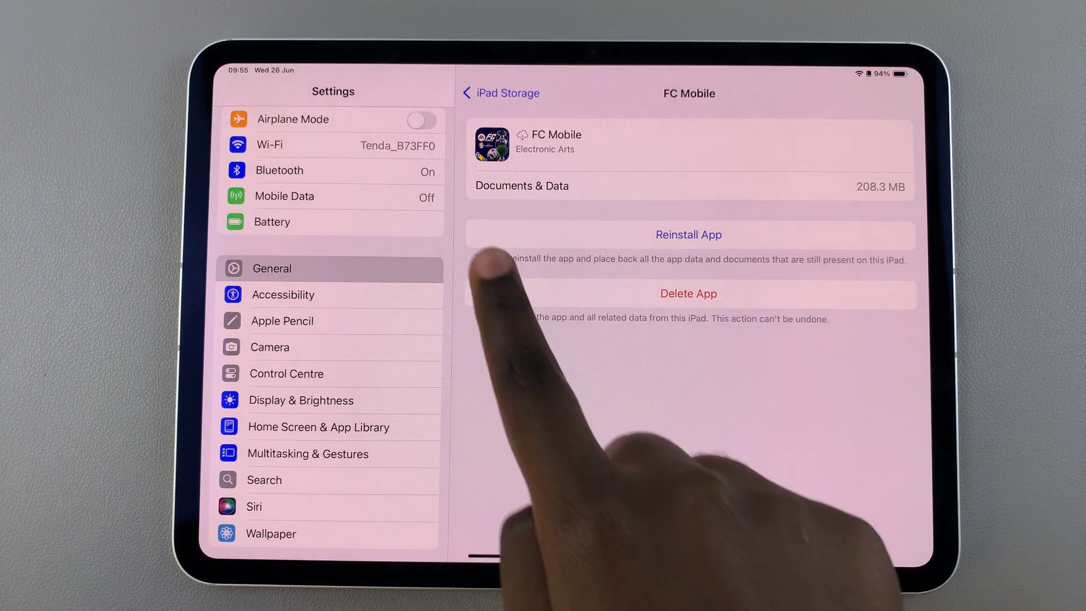
- Open the Games collection in App Library to confirm FC Mobile's cloud download badge
left_click_drag(564, 558, 564, 382)
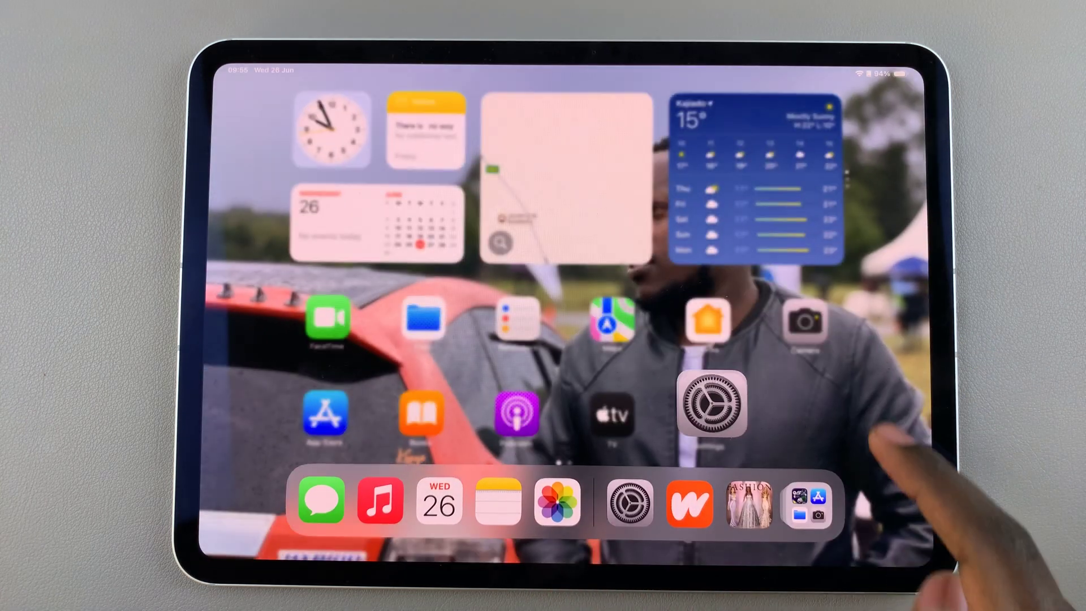
left_click(807, 515)
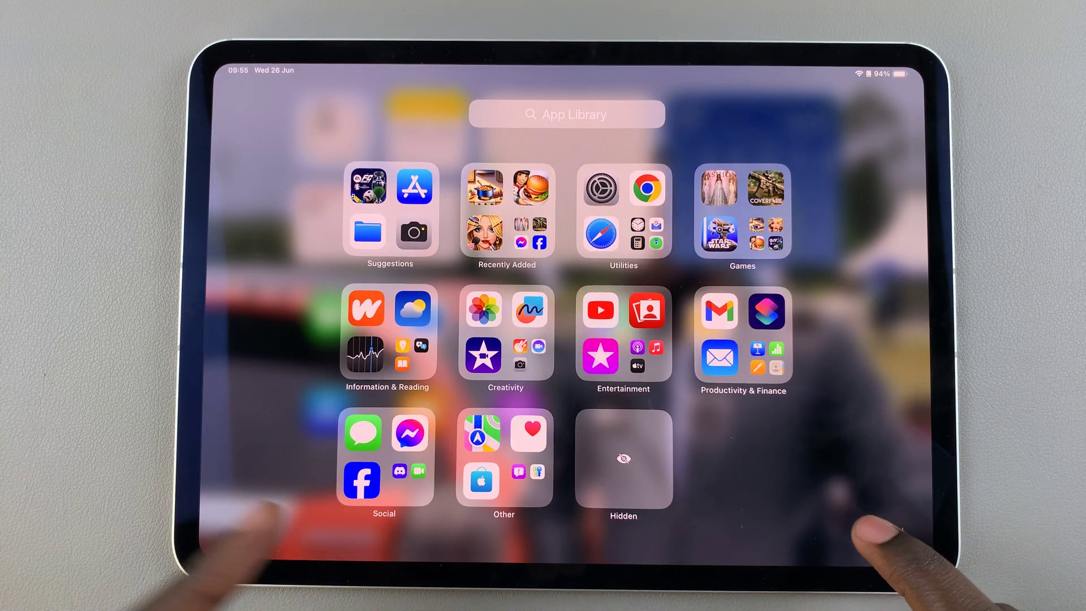
left_click(768, 239)
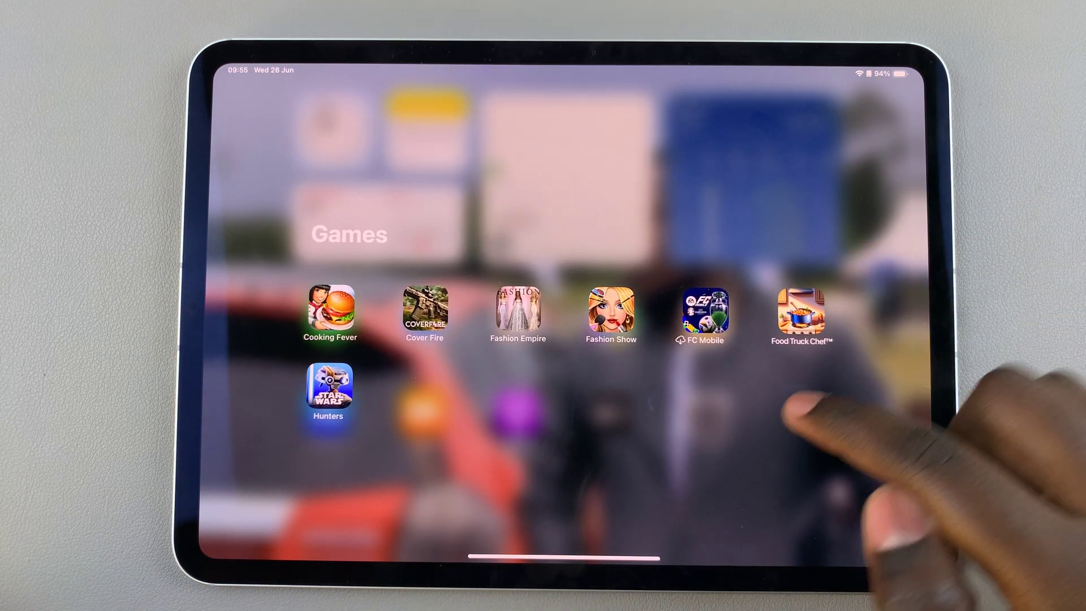
left_click(763, 361)
left_click(764, 233)
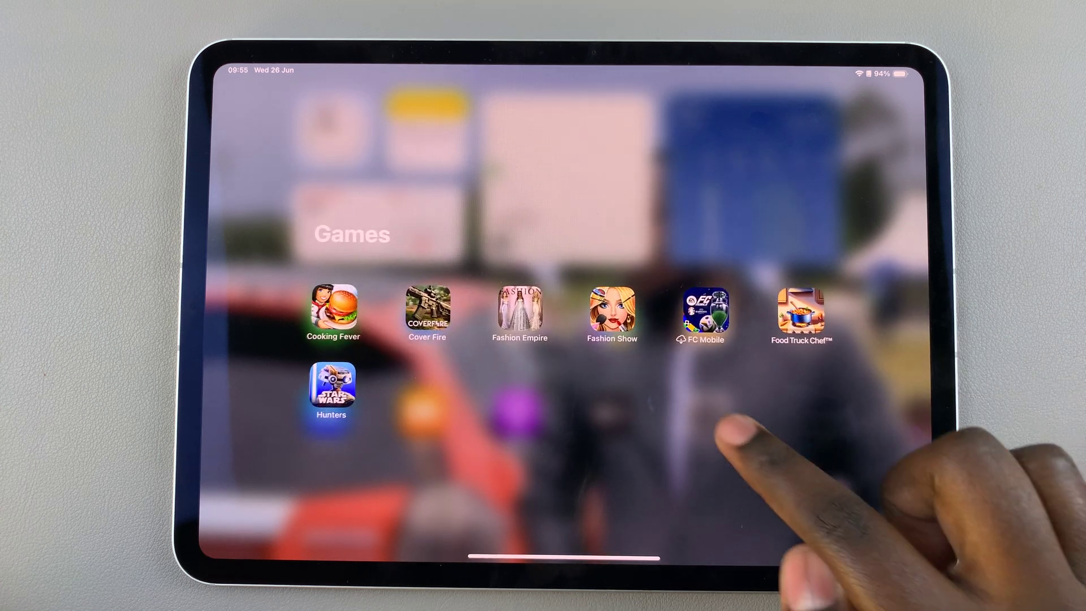
- Close App Library and reopen Settings on FC Mobile's storage page
left_click(703, 387)
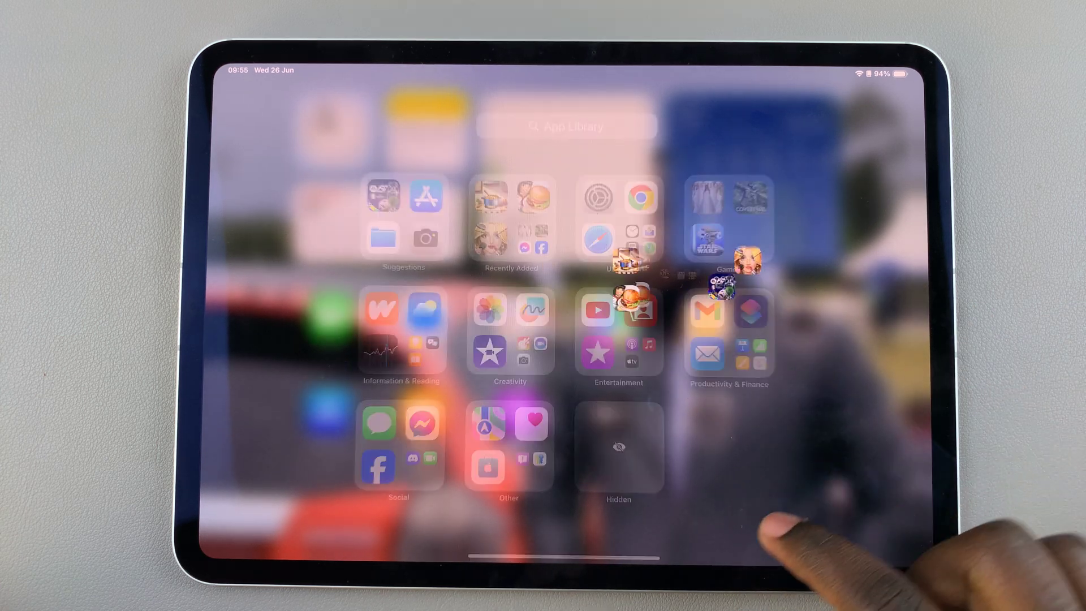
left_click(752, 473)
left_click(711, 418)
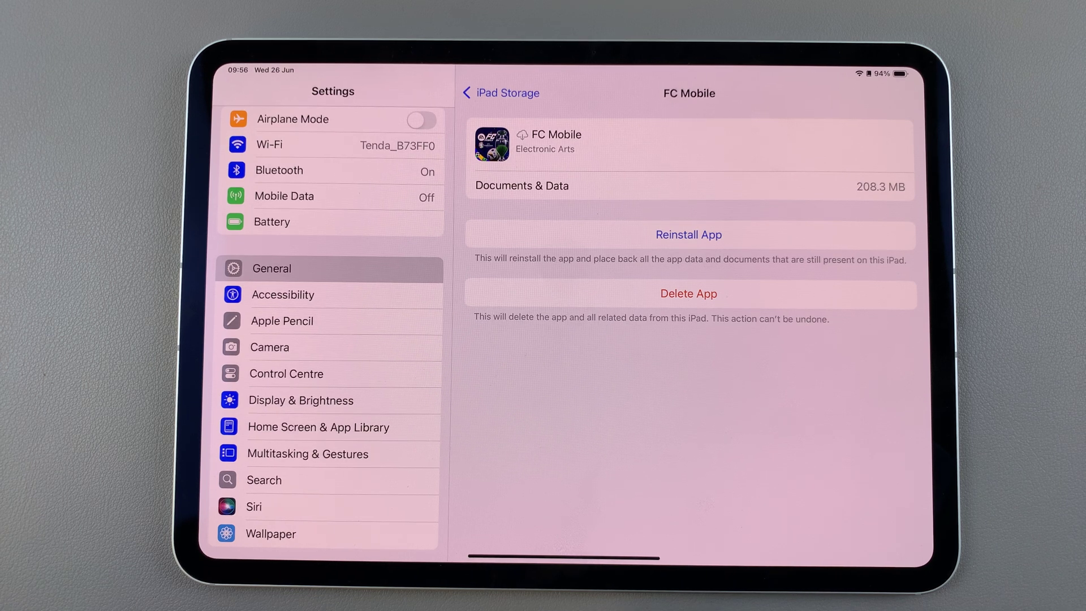
- Swipe up from the home indicator to leave Settings for the home screen
left_click_drag(564, 557, 625, 449)
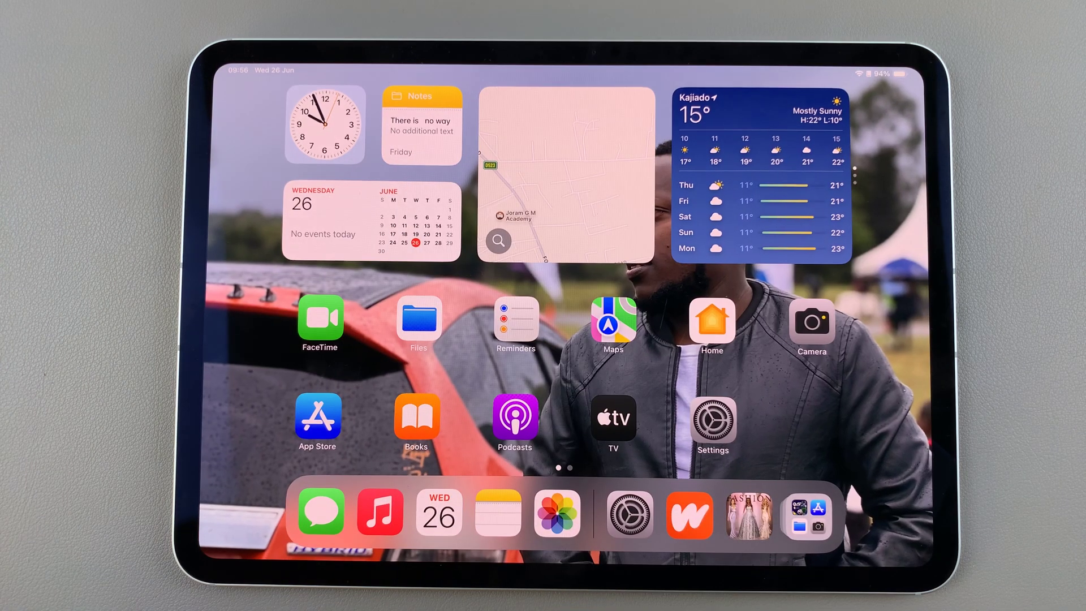